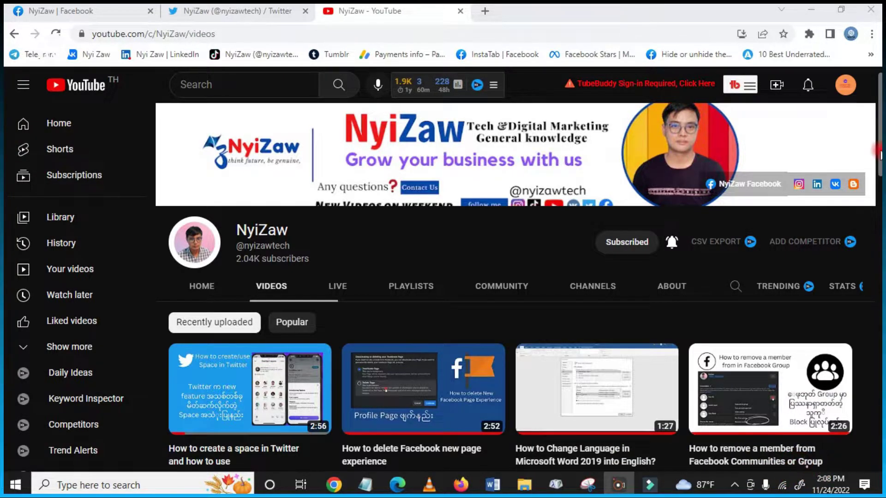
Step: Switch from the YouTube videos page to the NyiZaw Twitter profile tab
left_click(265, 12)
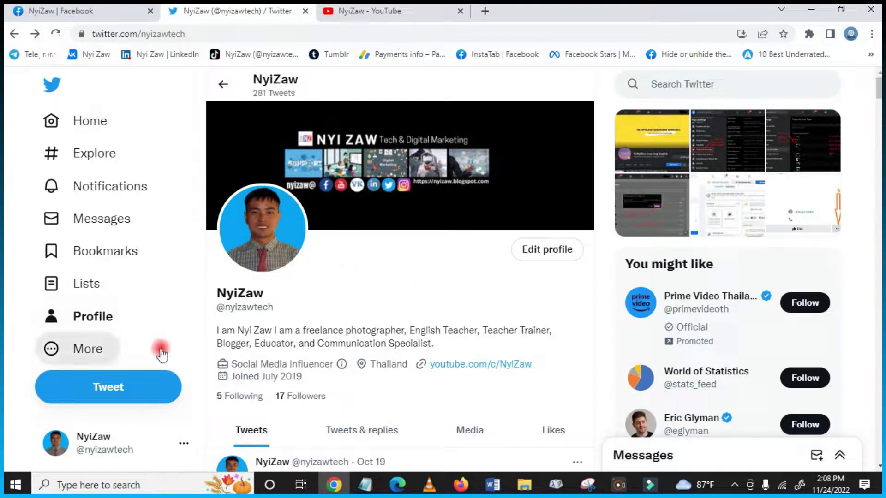
Step: Expand the More navigation menu to reach the Twitter Circle option
left_click(88, 353)
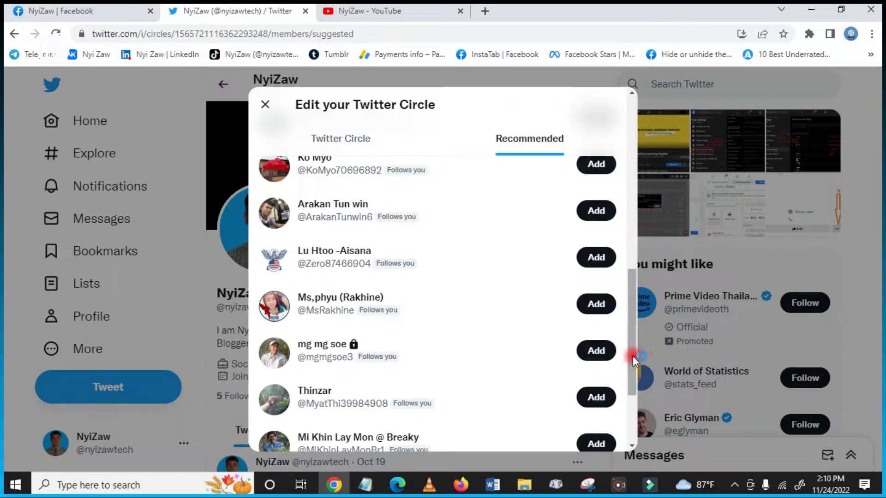
left_click_drag(632, 329, 632, 325)
left_click(595, 409)
left_click(596, 362)
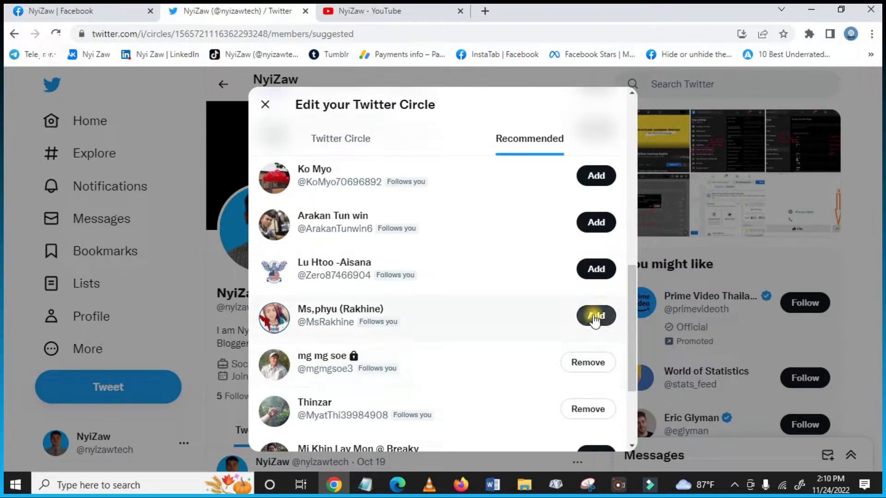
left_click(595, 315)
left_click(596, 269)
left_click(595, 222)
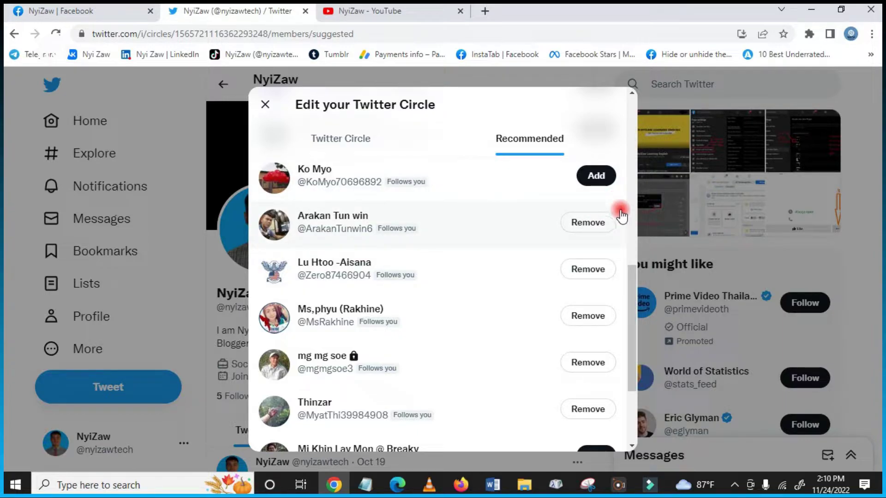
left_click(585, 225)
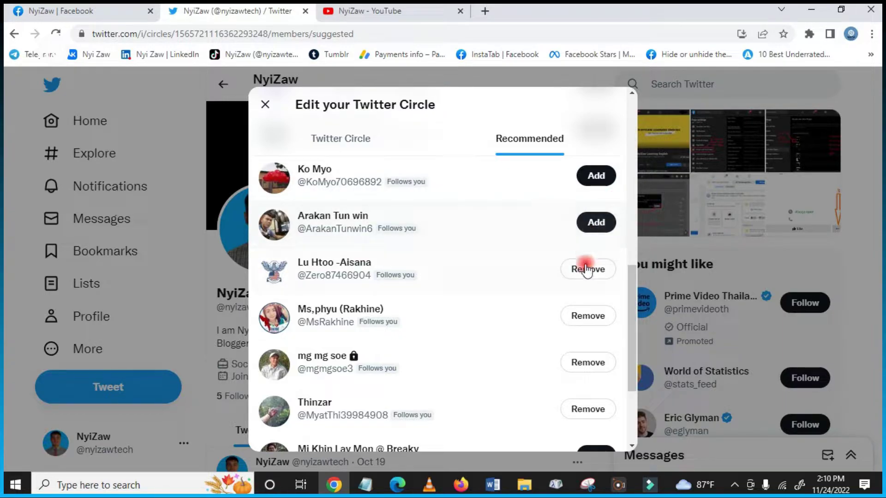
left_click(587, 270)
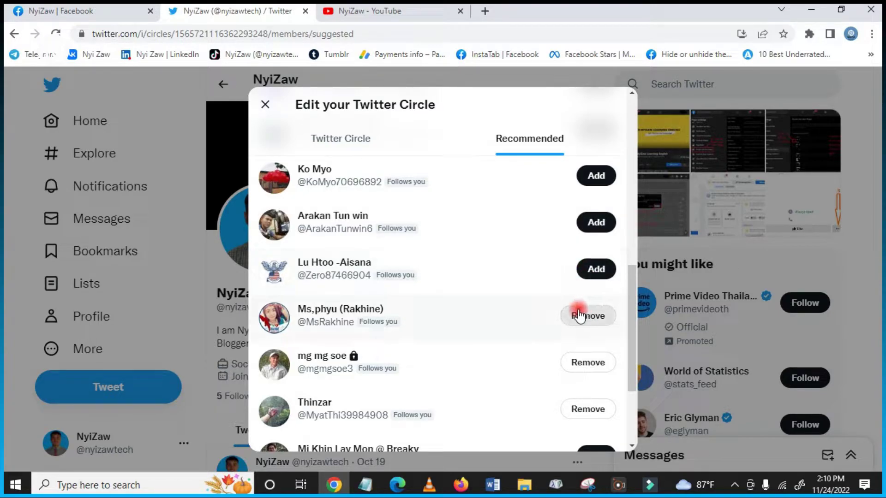
left_click(583, 405)
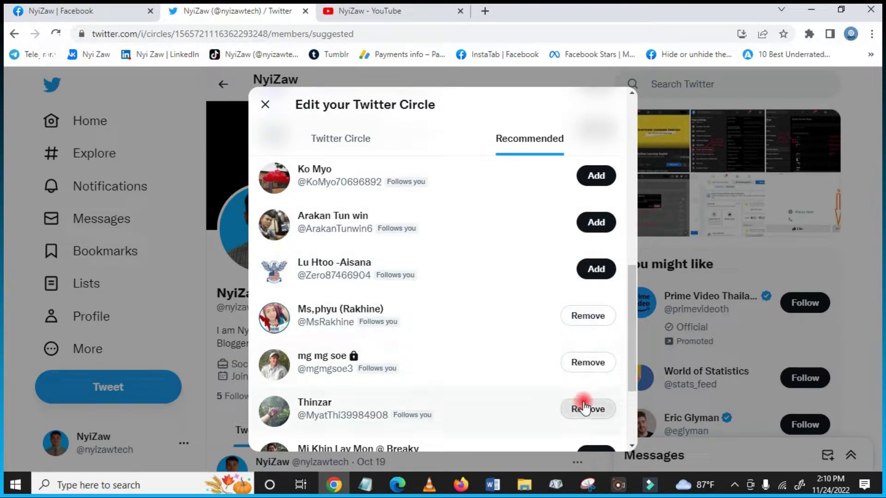
left_click(595, 268)
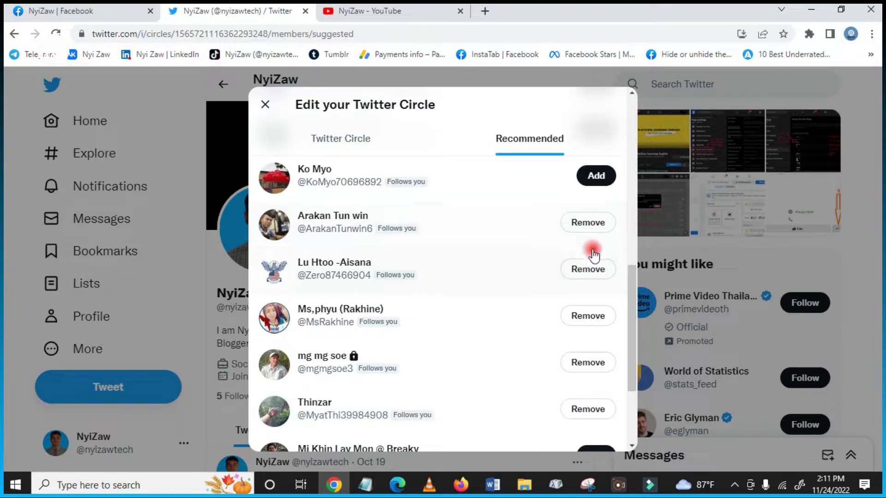
Step: On Home, paste a tweet about adding friends to your Twitter Circle and limit its audience to Twitter Circle
key("Escape")
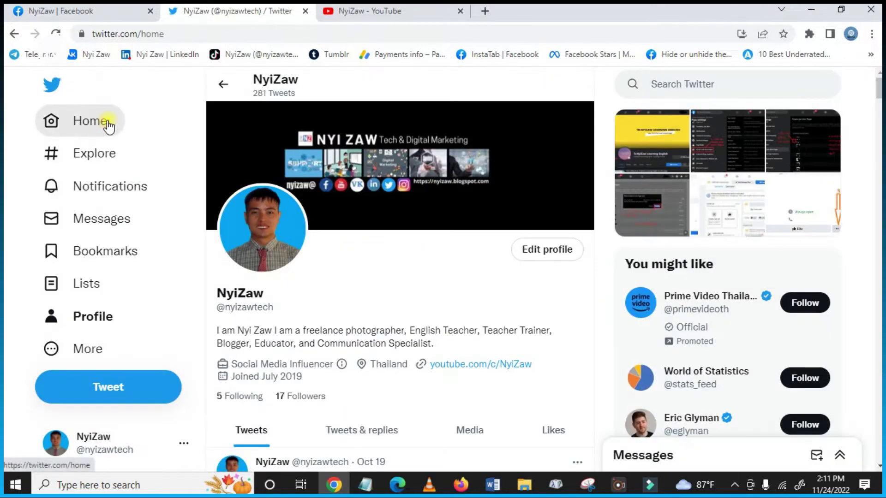
left_click(108, 121)
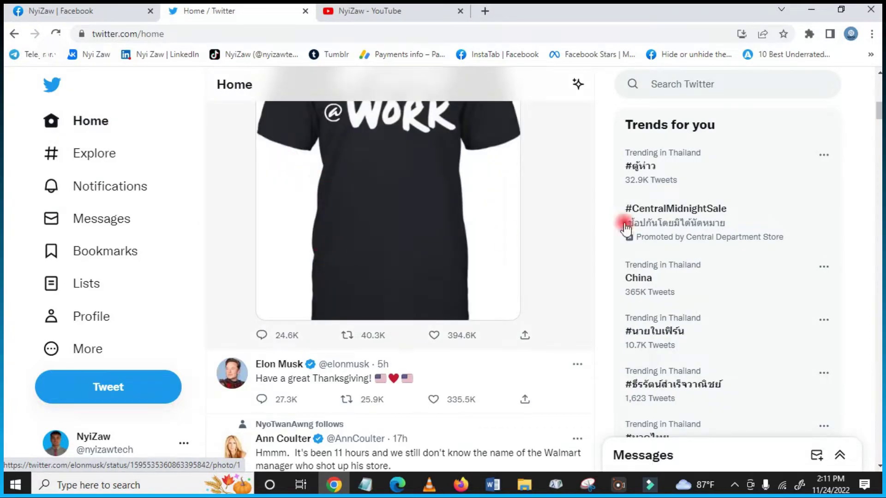
left_click(878, 99)
left_click(878, 99)
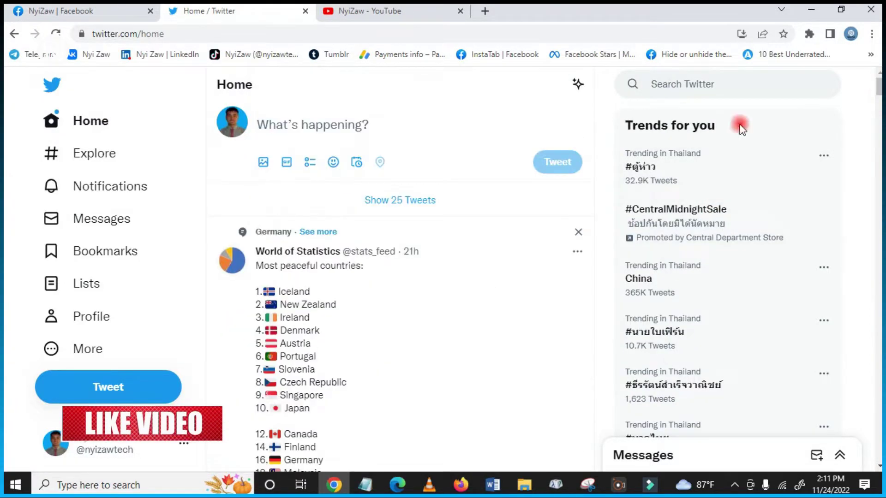
left_click(359, 133)
type("Hi now i am showing how to add friends in your Twitter Circle?")
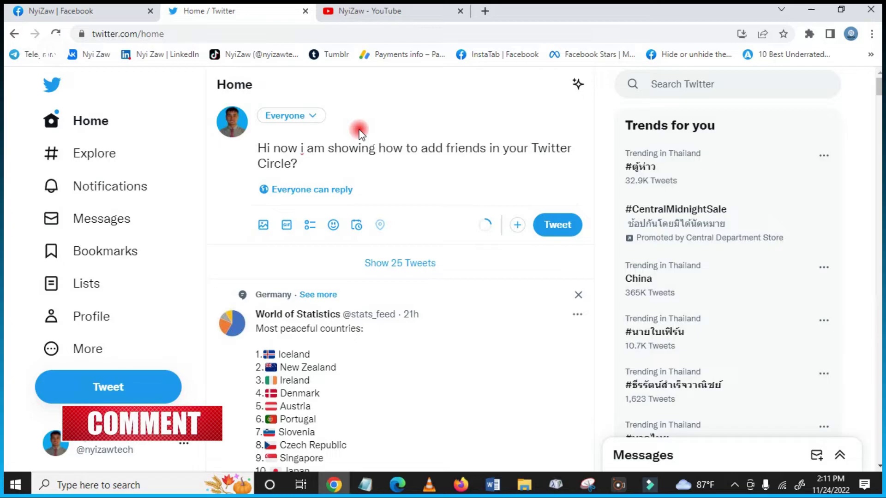
left_click(308, 117)
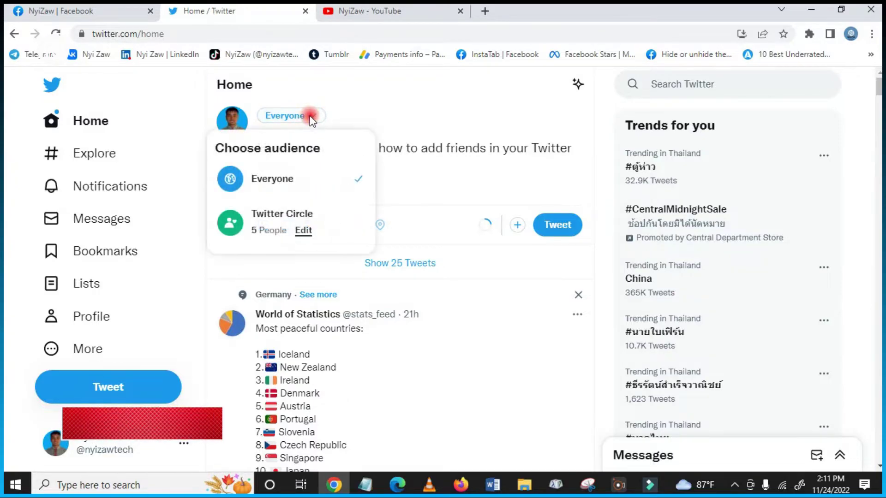
left_click(262, 231)
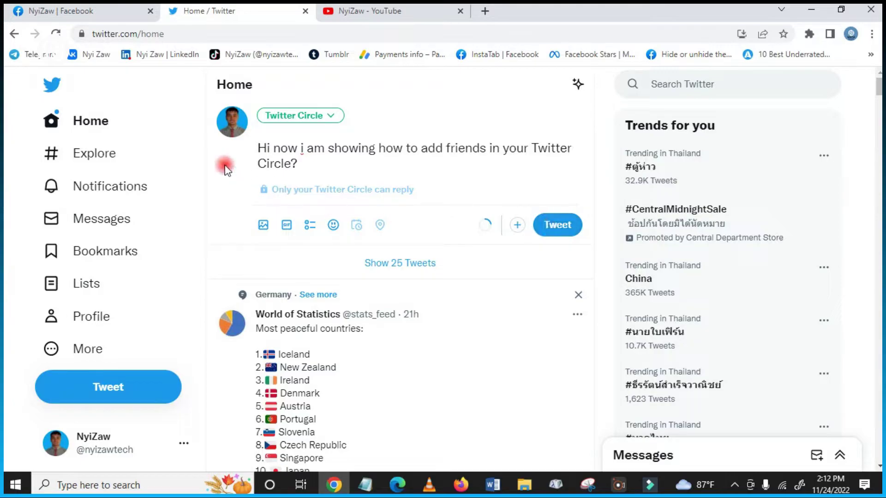
Step: Create a group DM in Messages with CoinMarketCap and BabyDogeSwap.com LIVE
left_click(96, 220)
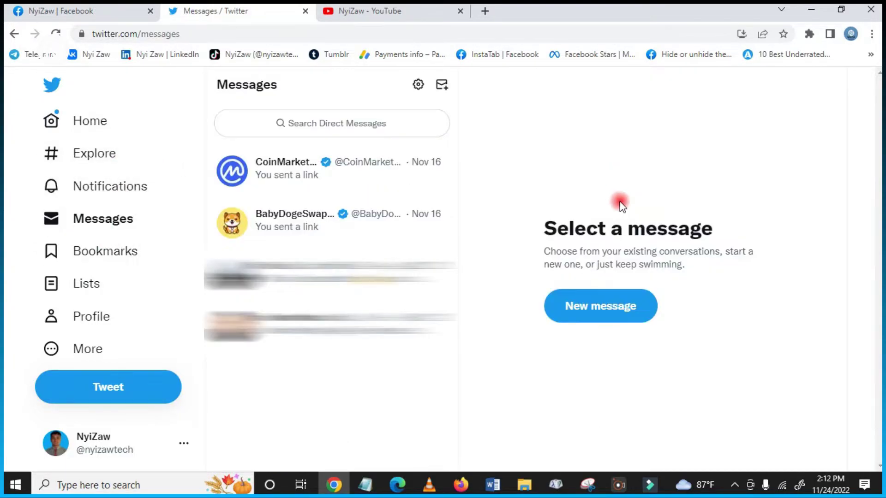
left_click(604, 313)
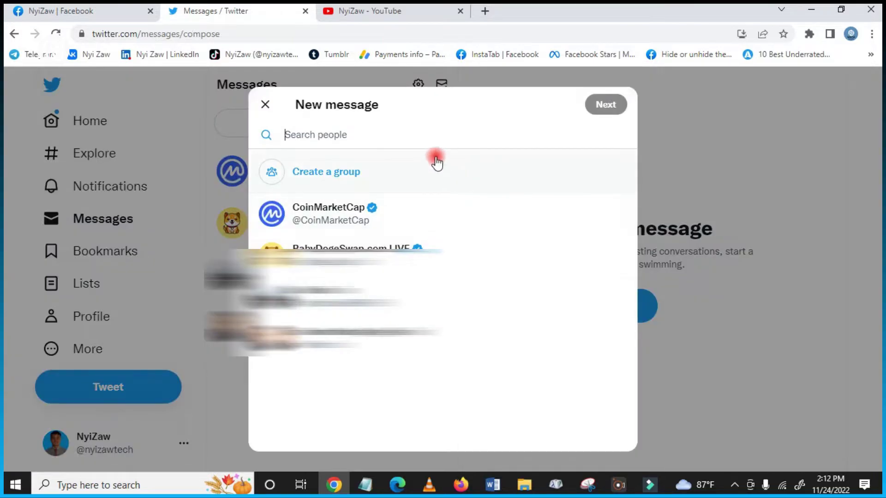
left_click(350, 174)
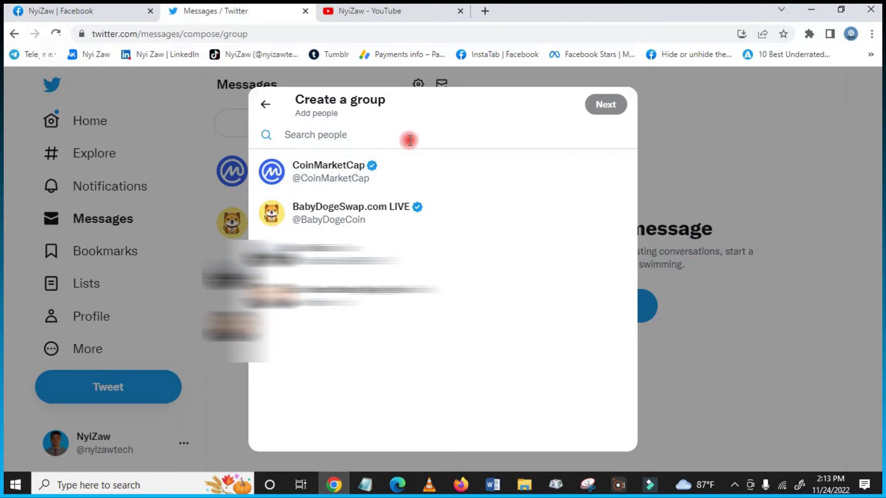
left_click(364, 171)
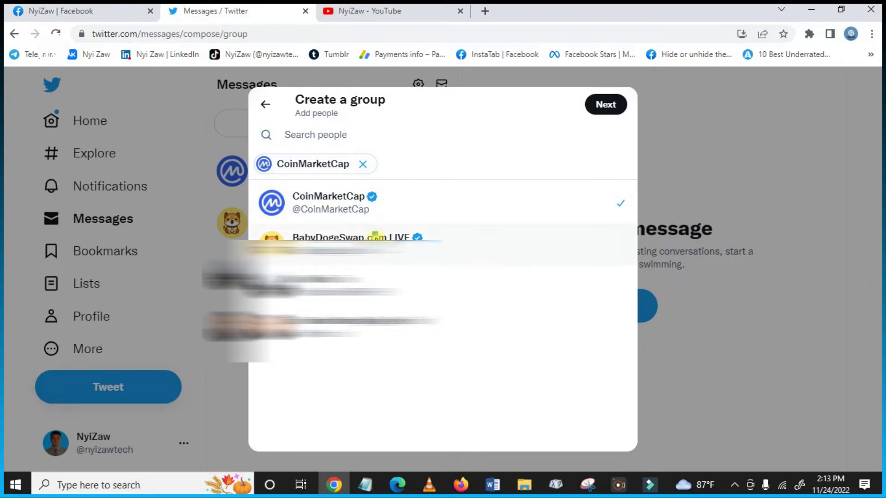
left_click(375, 237)
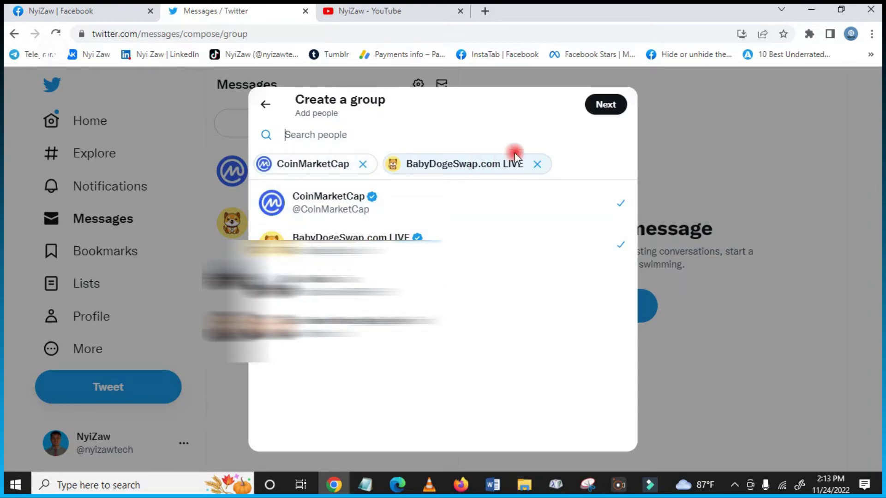
left_click(613, 107)
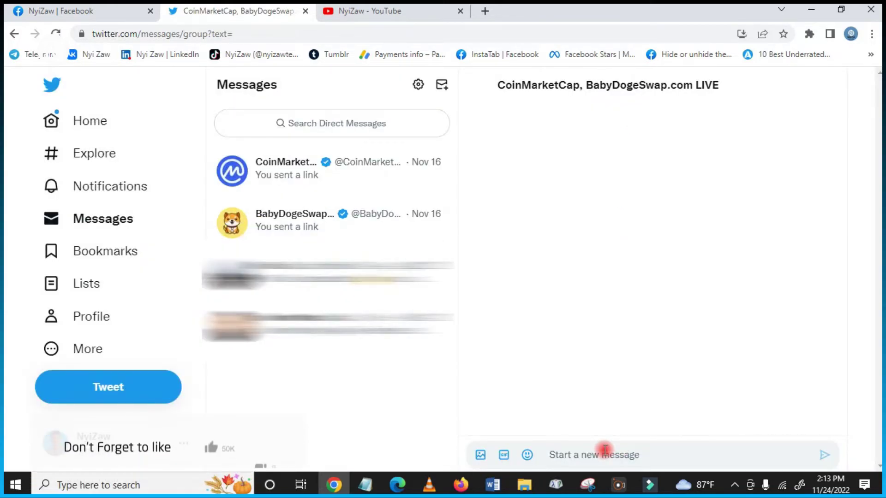
type("hahah")
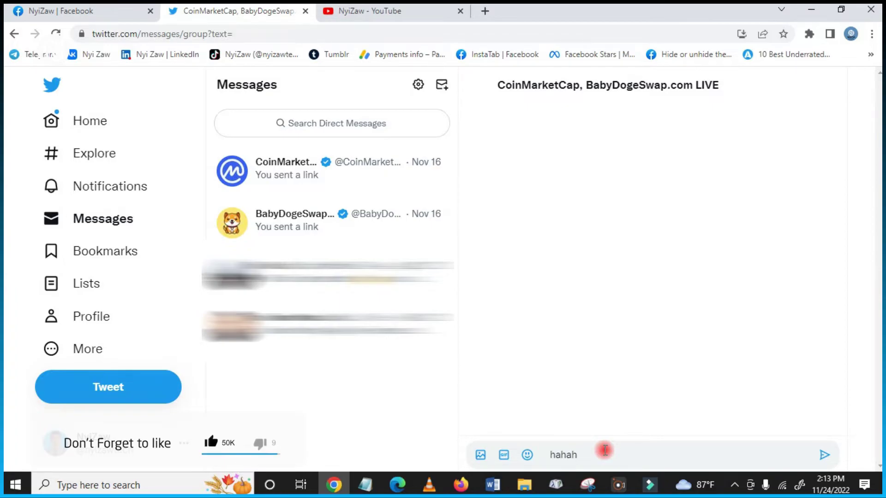
key("BackSpace")
key("BackSpace")
key("BackSpace")
key("BackSpace")
key("BackSpace")
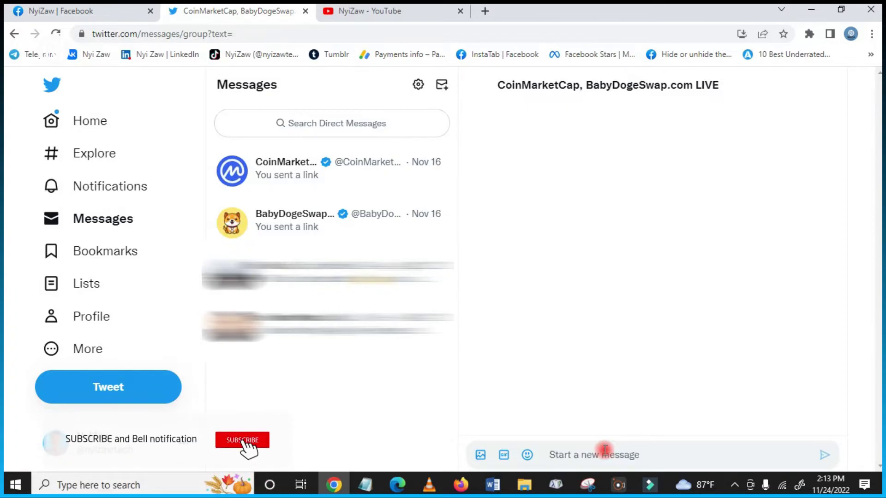
type("whehne")
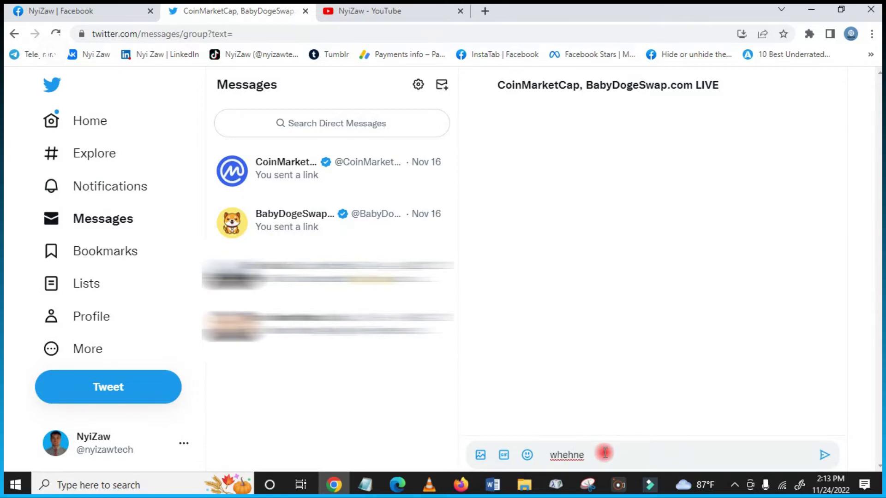
key("BackSpace")
key("BackSpace")
key("BackSpace")
key("BackSpace")
key("BackSpace")
key("BackSpace")
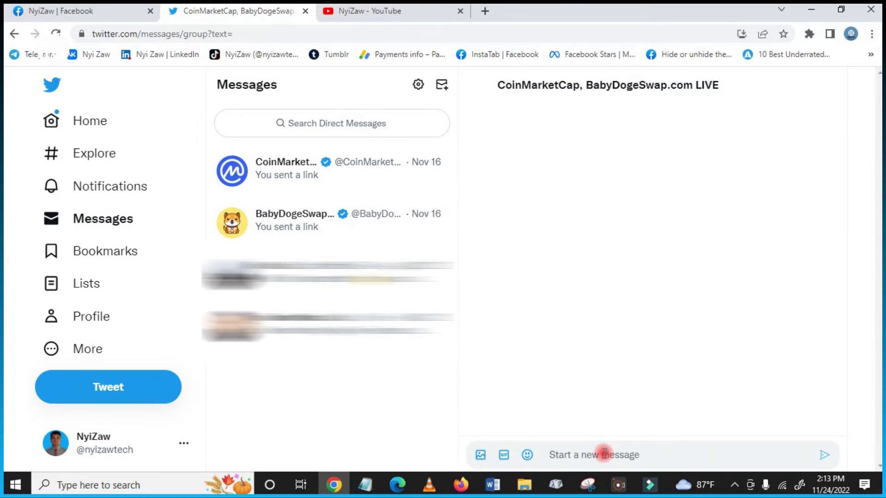